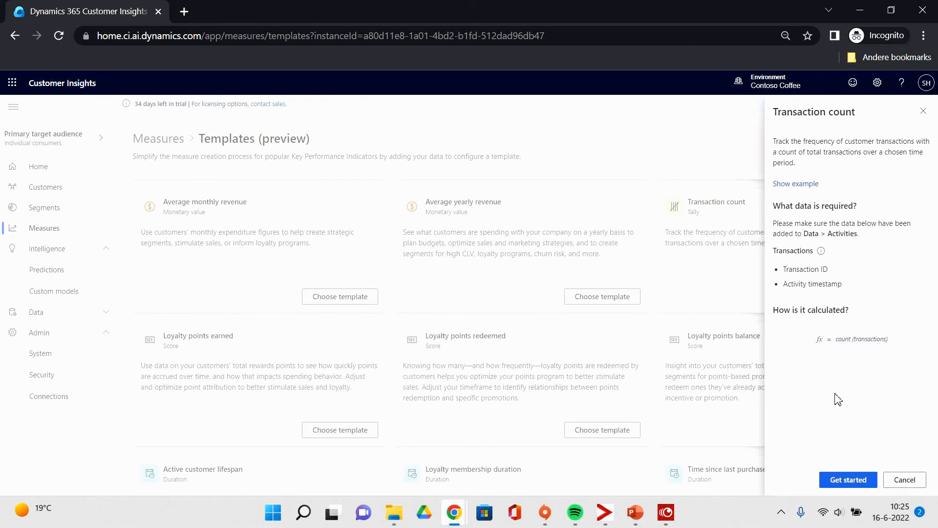
Start the Transaction count template and add data using the SalesOrder activity type with both purchase activities.
{"action": "left_click", "coordinate": [847, 480]}
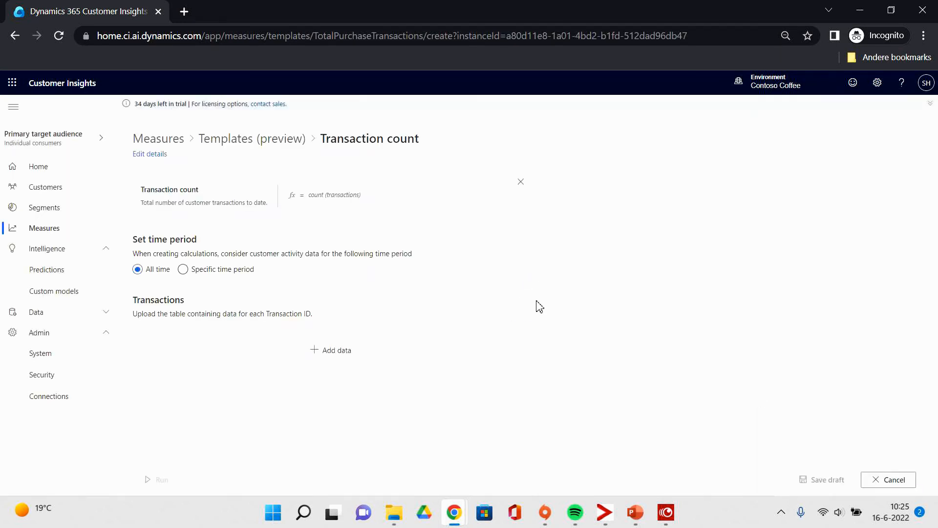
{"action": "left_click", "coordinate": [335, 364]}
{"action": "left_click", "coordinate": [898, 166]}
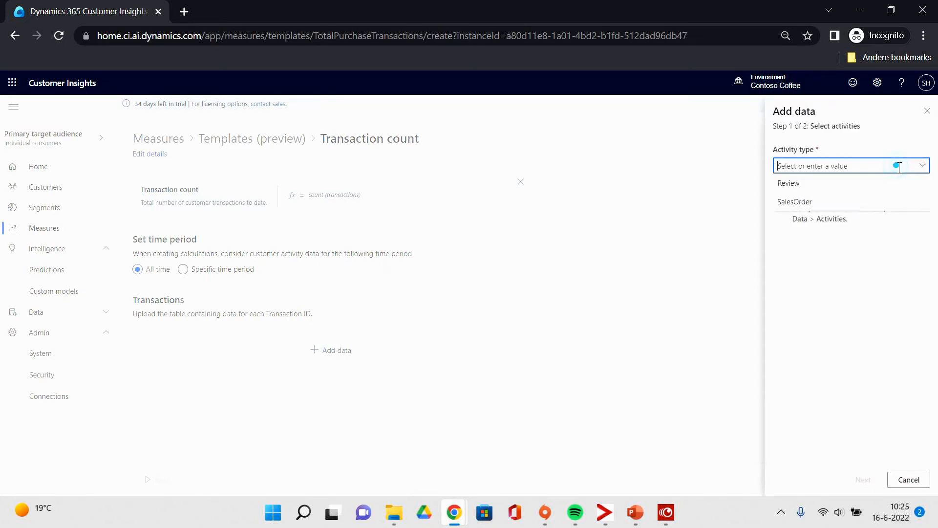
{"action": "left_click", "coordinate": [795, 201]}
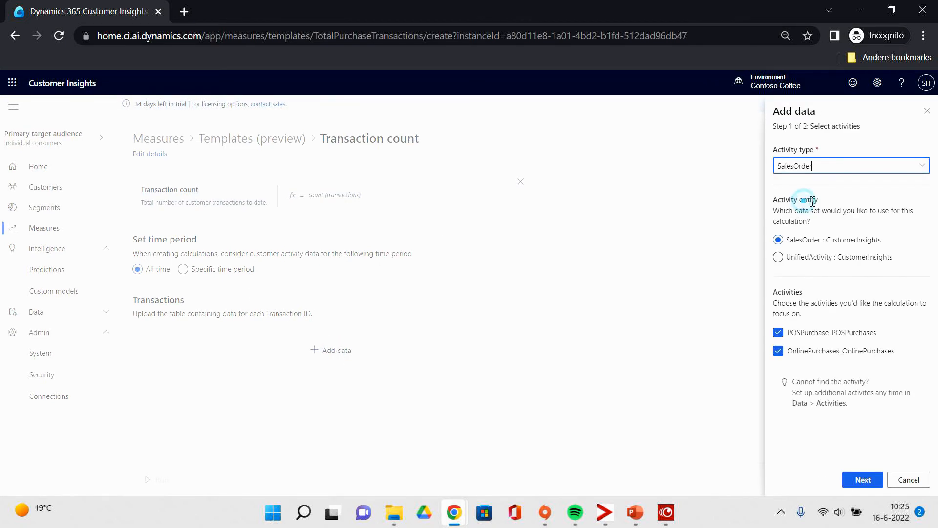
{"action": "left_click", "coordinate": [862, 484]}
Map Transaction ID to ActivityId and Activity timestamp to OrderDate, and save the data mapping.
{"action": "left_click", "coordinate": [876, 194]}
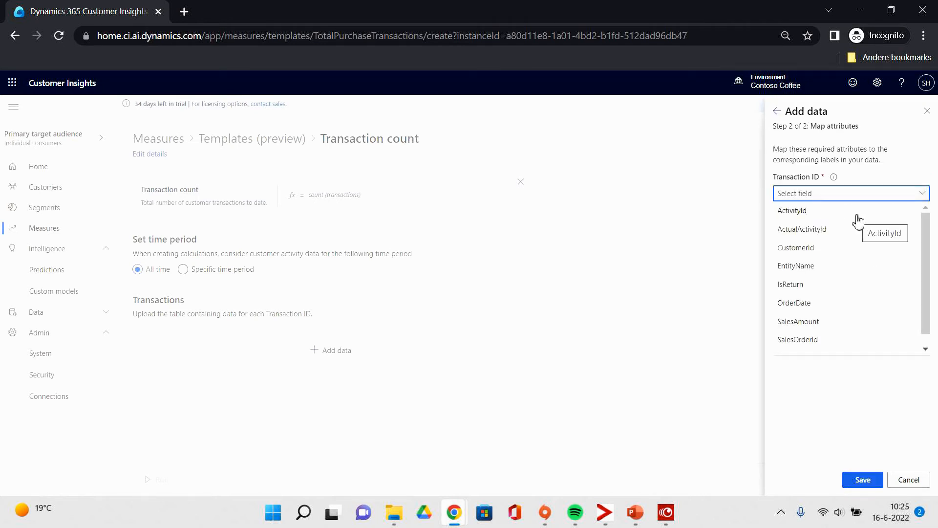
{"action": "scroll", "coordinate": [855, 265], "scroll_direction": "down", "scroll_amount": 1}
{"action": "scroll", "coordinate": [846, 274], "scroll_direction": "up", "scroll_amount": 1}
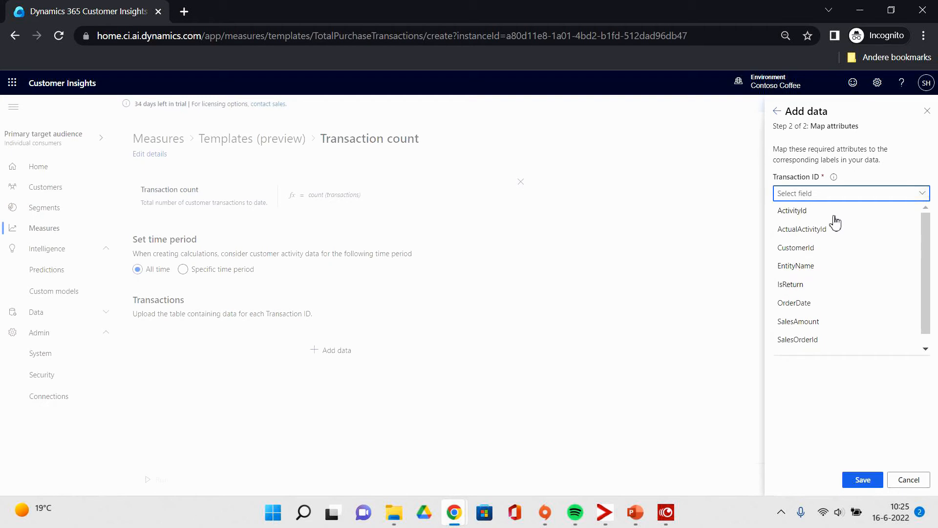
{"action": "left_click", "coordinate": [834, 217]}
{"action": "left_click", "coordinate": [831, 234]}
{"action": "left_click", "coordinate": [823, 257]}
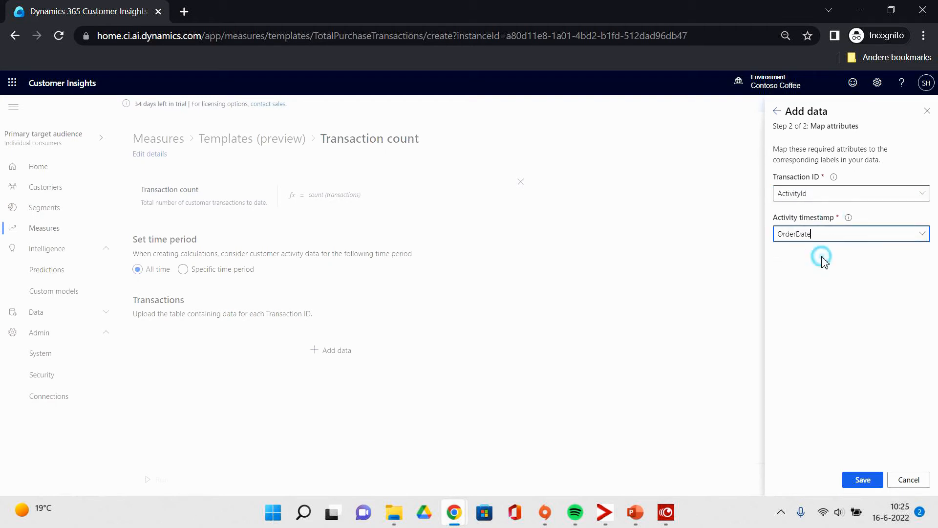
{"action": "left_click", "coordinate": [862, 480]}
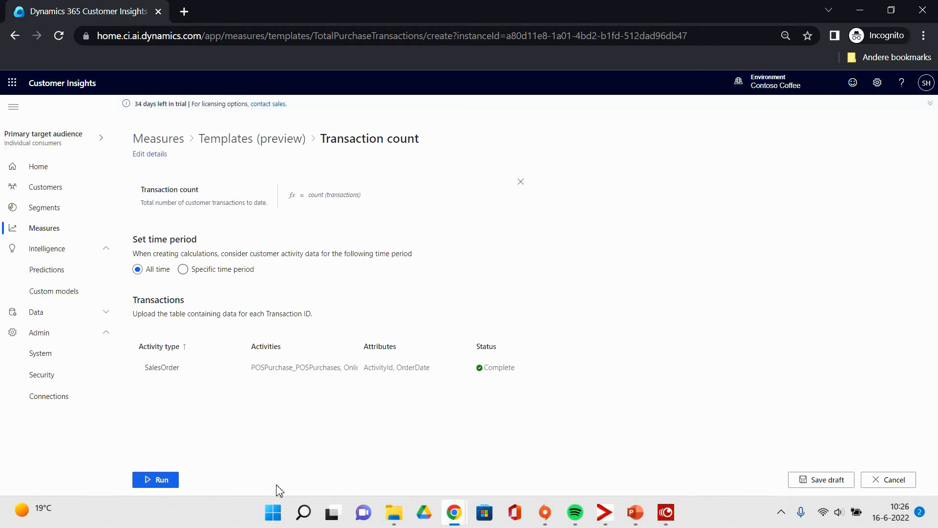
Run the Transaction count measure with its default name and output entity name.
{"action": "left_click", "coordinate": [157, 480]}
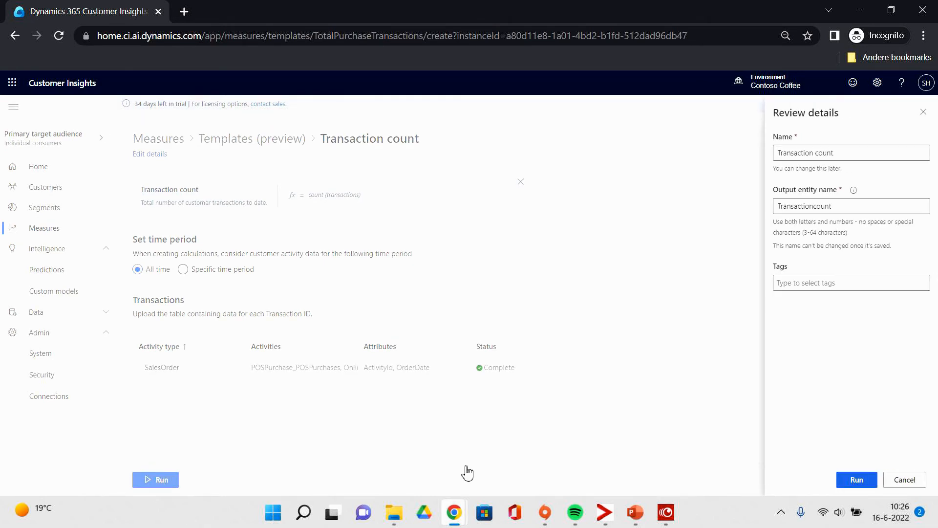
{"action": "left_click", "coordinate": [863, 480]}
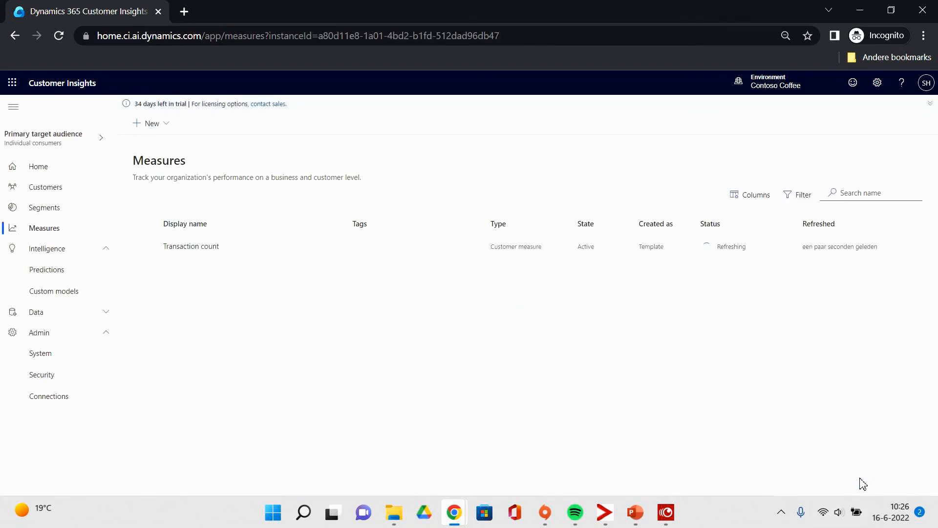
Build a new custom measure and name it TotalOnlineSpending.
{"action": "left_click", "coordinate": [172, 124]}
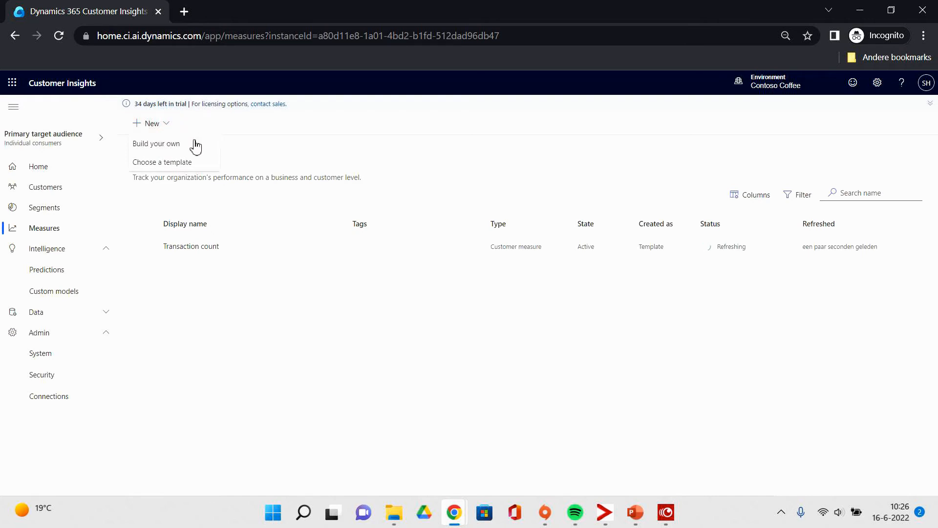
{"action": "left_click", "coordinate": [194, 144]}
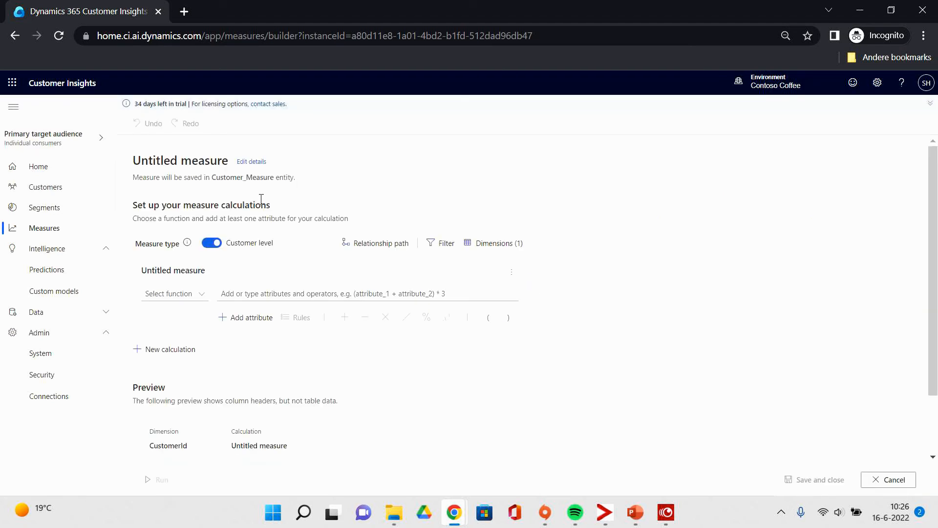
{"action": "left_click", "coordinate": [252, 162]}
{"action": "triple_click", "coordinate": [851, 151]}
{"action": "type", "text": "To"}
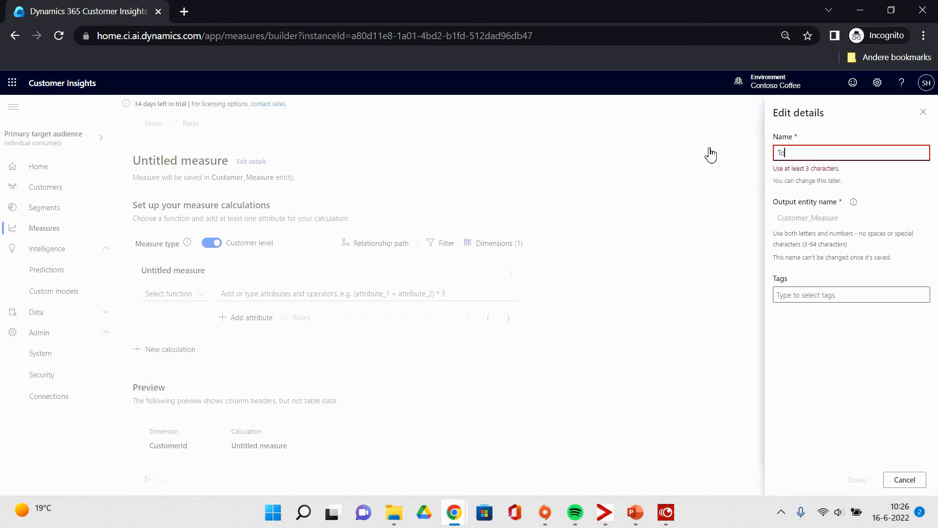
{"action": "type", "text": "talOnlineSpending"}
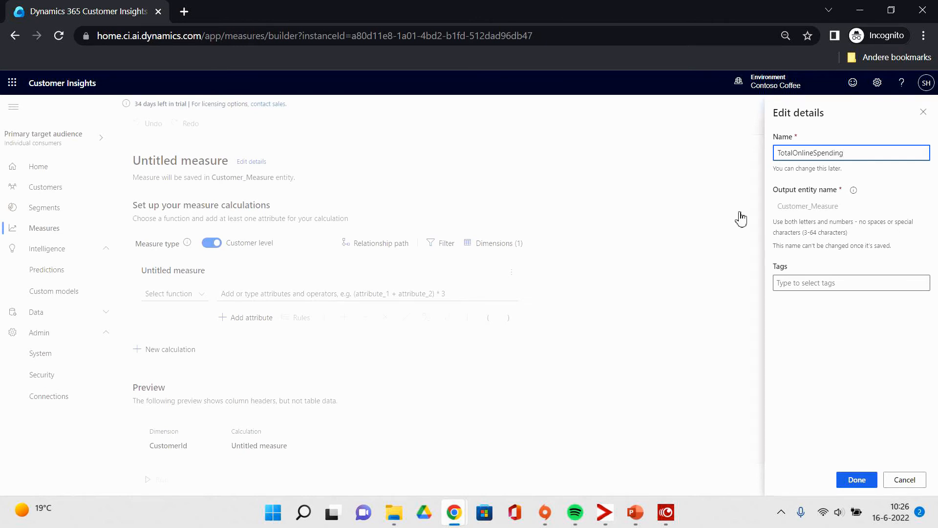
{"action": "left_click", "coordinate": [856, 481]}
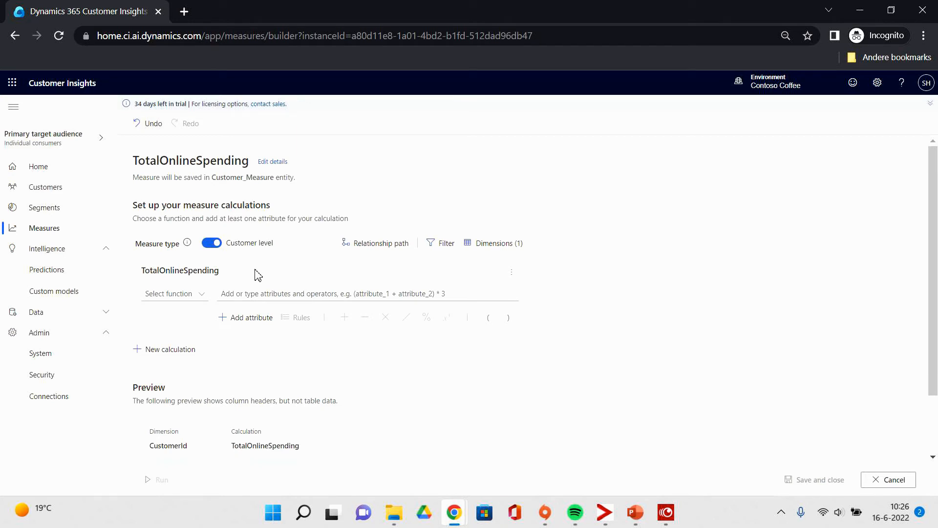
Apply the measure's dimensions, including OnlinePurchases.ContactId alongside the customer ID.
{"action": "left_click", "coordinate": [486, 246]}
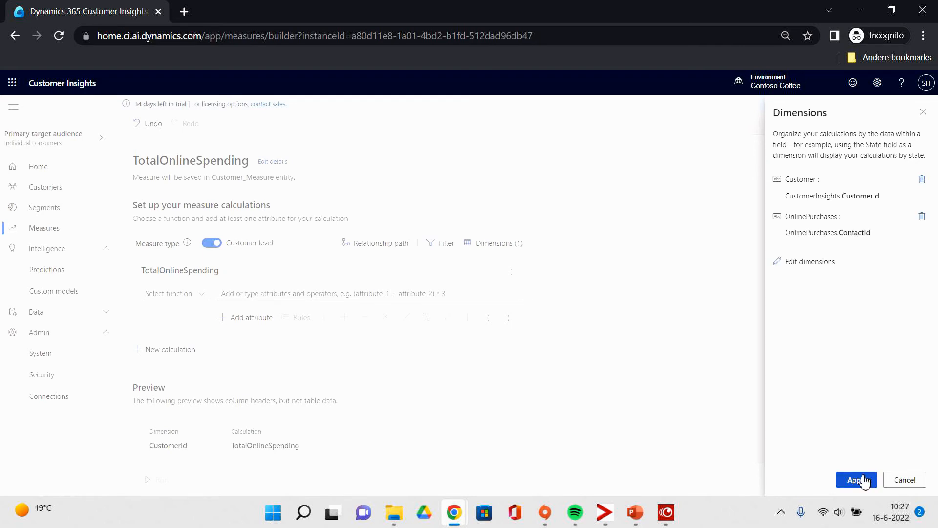
{"action": "left_click", "coordinate": [856, 479]}
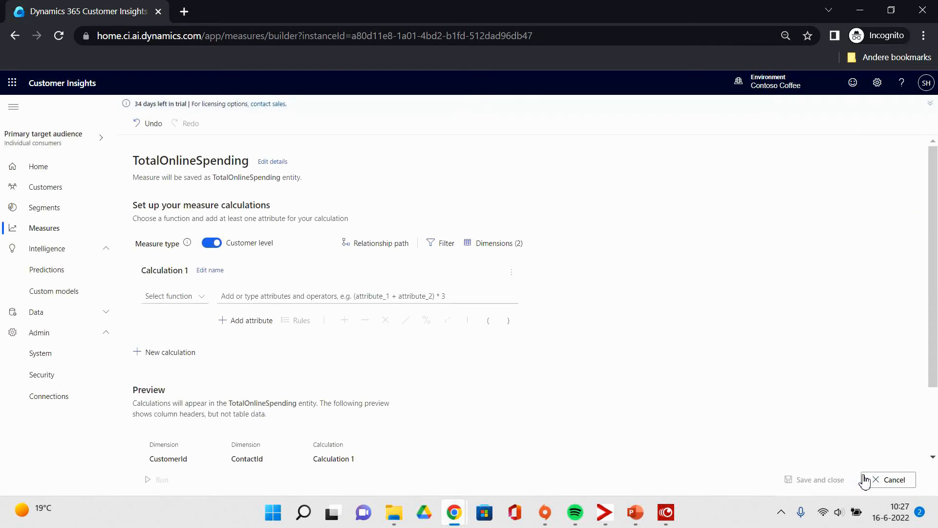
Define the calculation as Sum of the OnlinePurchases TotalPrice attribute.
{"action": "left_click", "coordinate": [170, 297]}
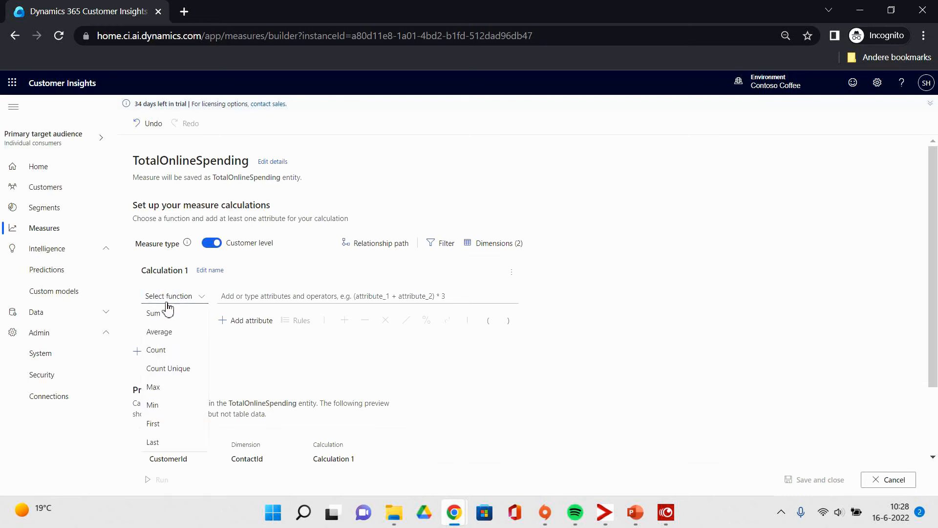
{"action": "left_click", "coordinate": [162, 315]}
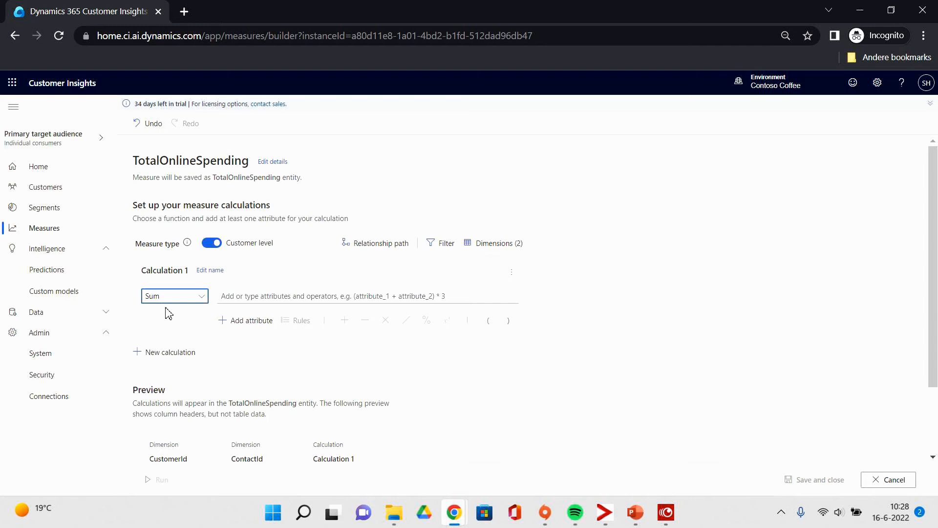
{"action": "left_click", "coordinate": [251, 320]}
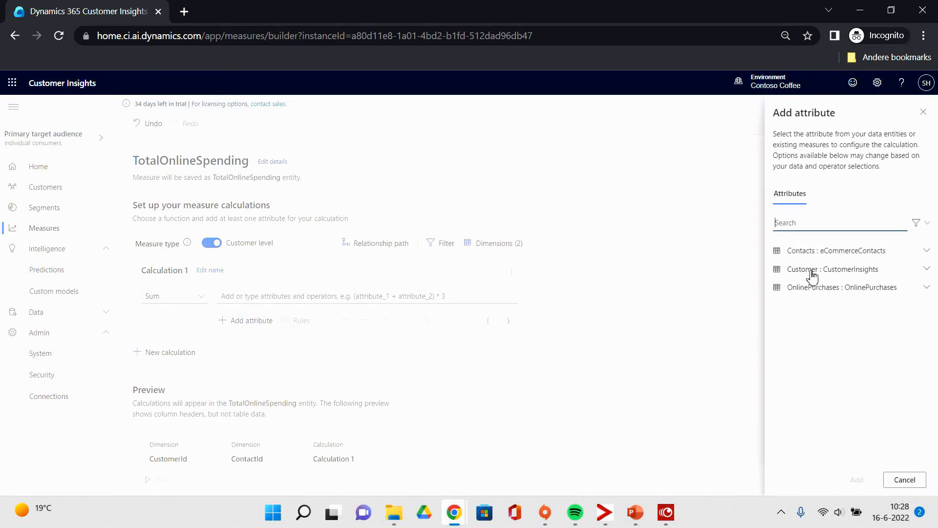
{"action": "left_click", "coordinate": [823, 289]}
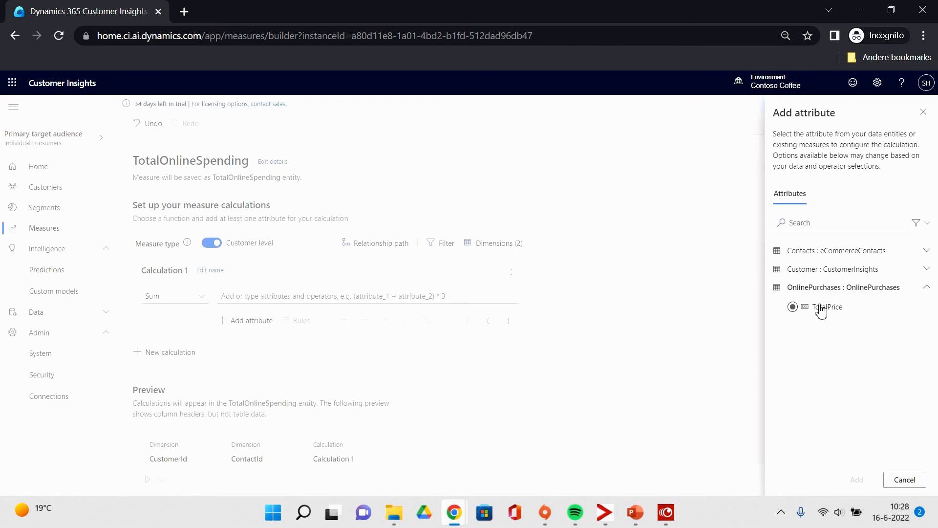
{"action": "left_click", "coordinate": [820, 308]}
{"action": "left_click", "coordinate": [855, 480]}
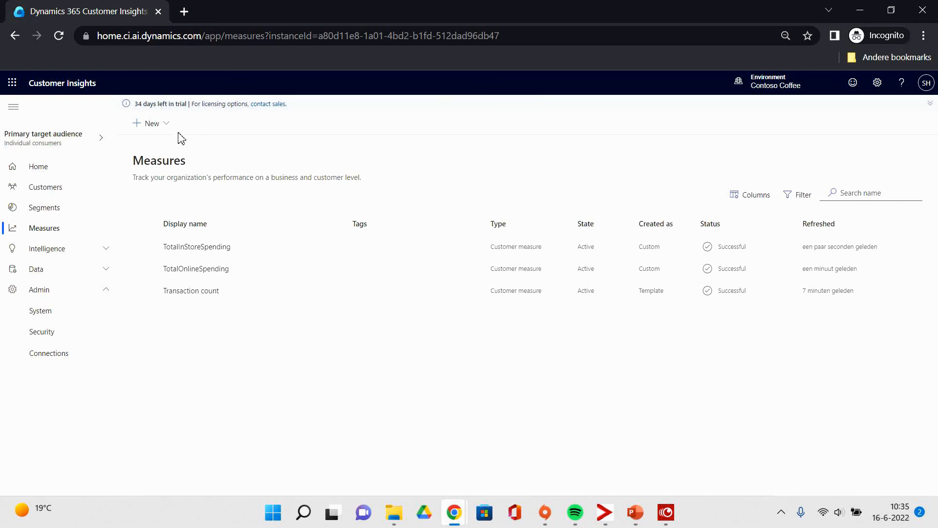
Build another custom measure and name it LifetimeValue.
{"action": "left_click", "coordinate": [161, 124]}
{"action": "left_click", "coordinate": [174, 146]}
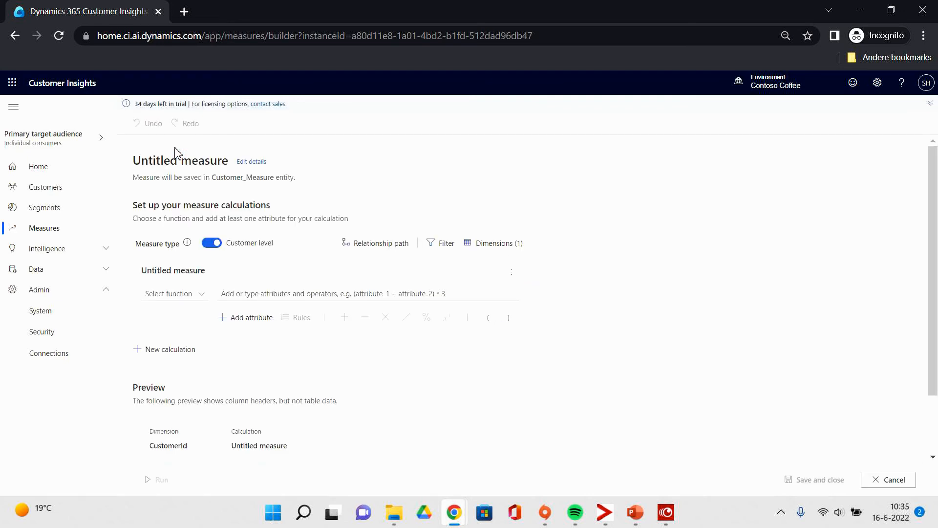
{"action": "left_click", "coordinate": [257, 163]}
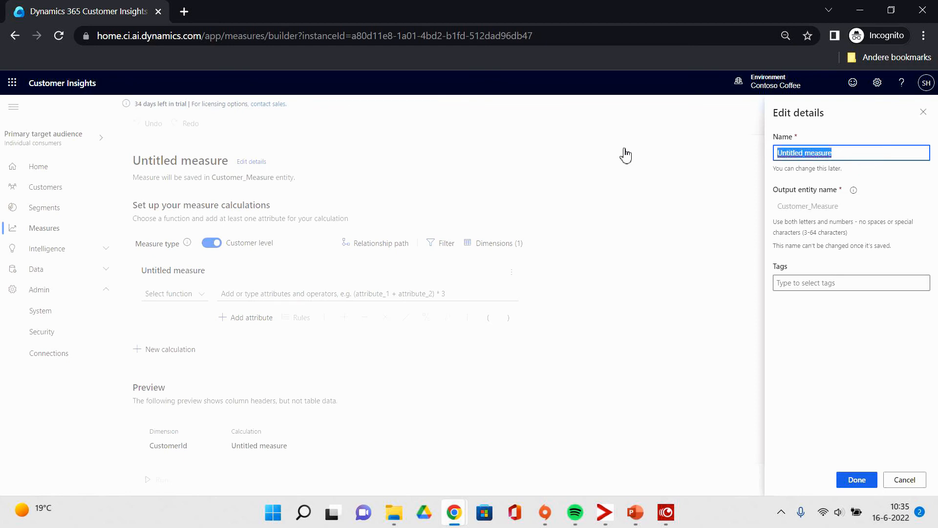
{"action": "type", "text": "Lifte"}
{"action": "key", "text": "BackSpace"}
{"action": "key", "text": "BackSpace"}
{"action": "type", "text": "etimeValue"}
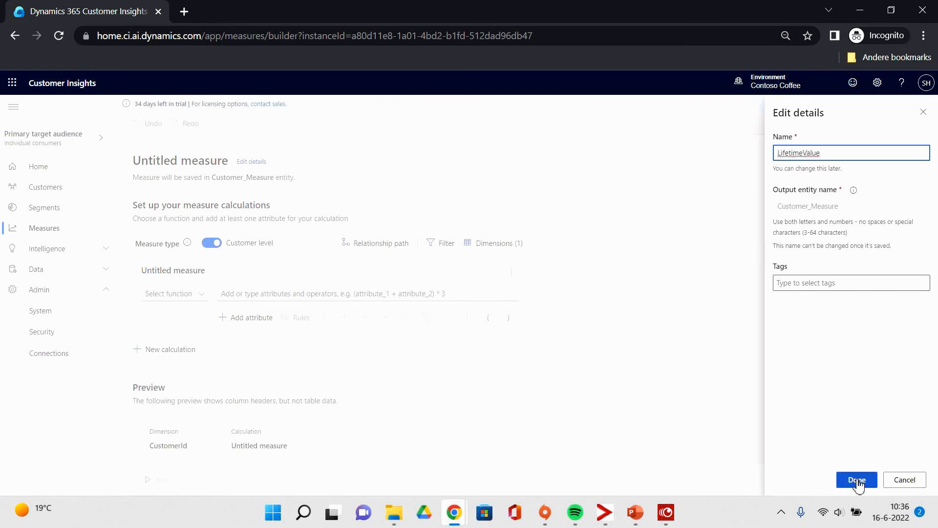
{"action": "left_click", "coordinate": [857, 484]}
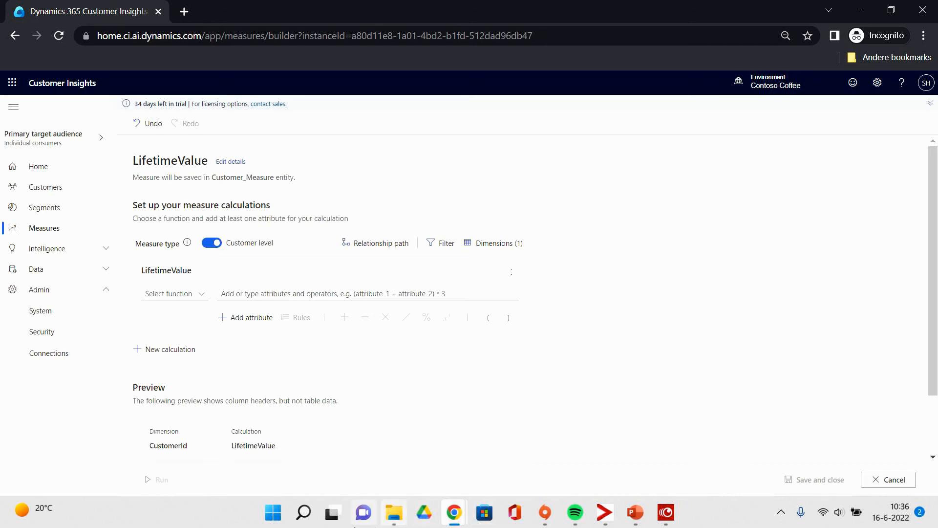
Set the function to Sum and add the TotalInStoreSpending measure's Calculation 1 to the formula.
{"action": "left_click", "coordinate": [173, 295]}
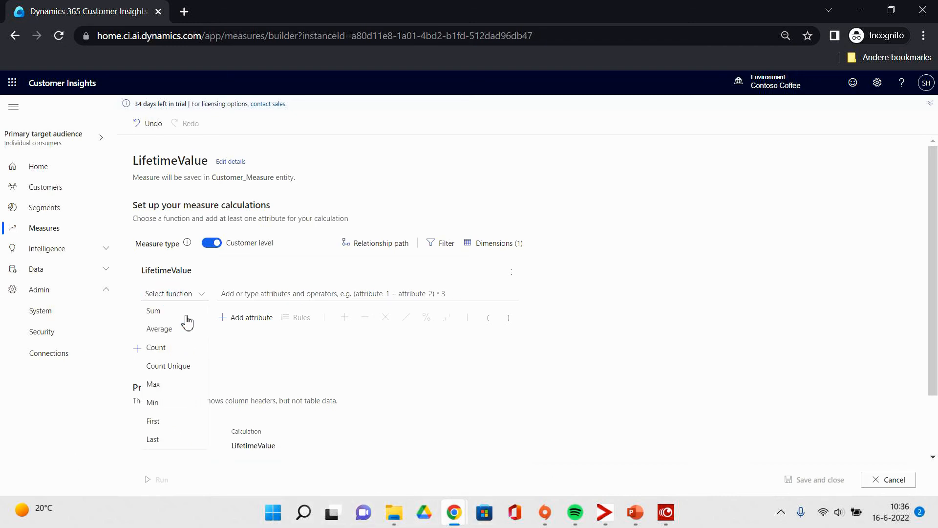
{"action": "left_click", "coordinate": [187, 312]}
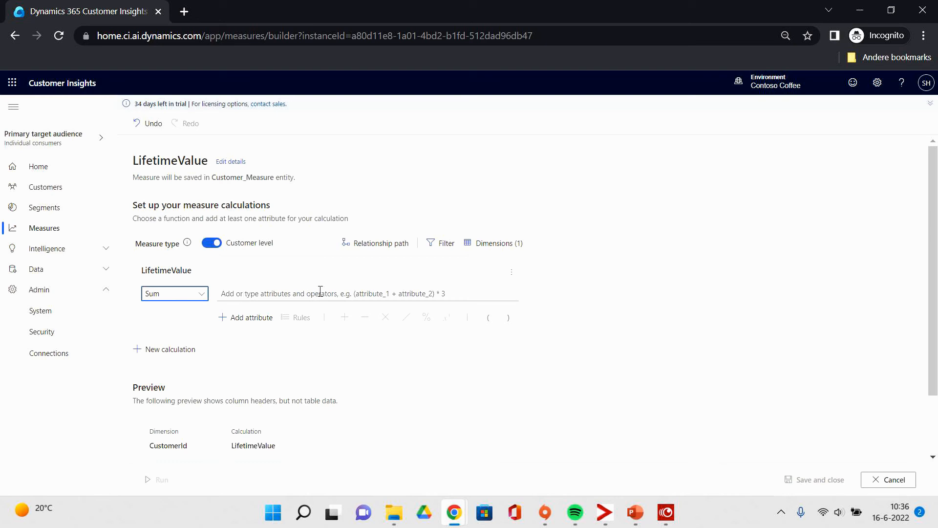
{"action": "left_click", "coordinate": [242, 321]}
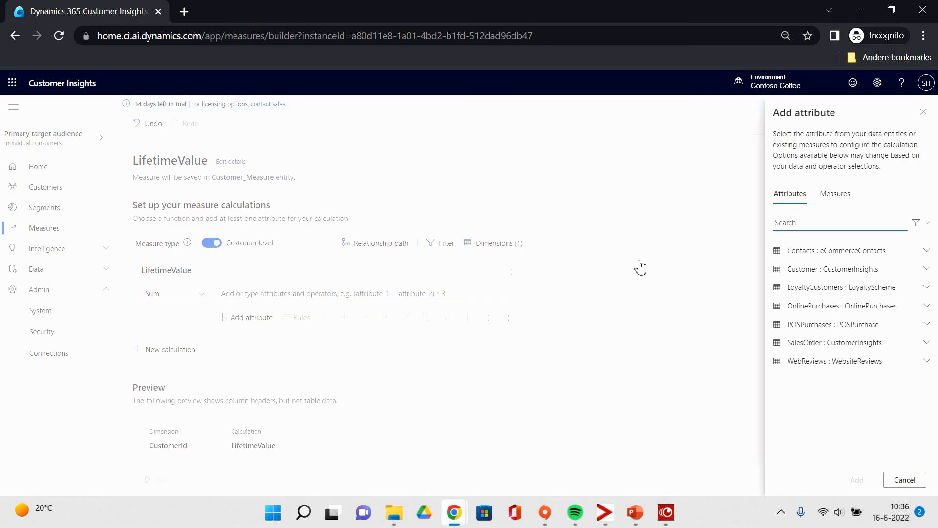
{"action": "left_click", "coordinate": [833, 194]}
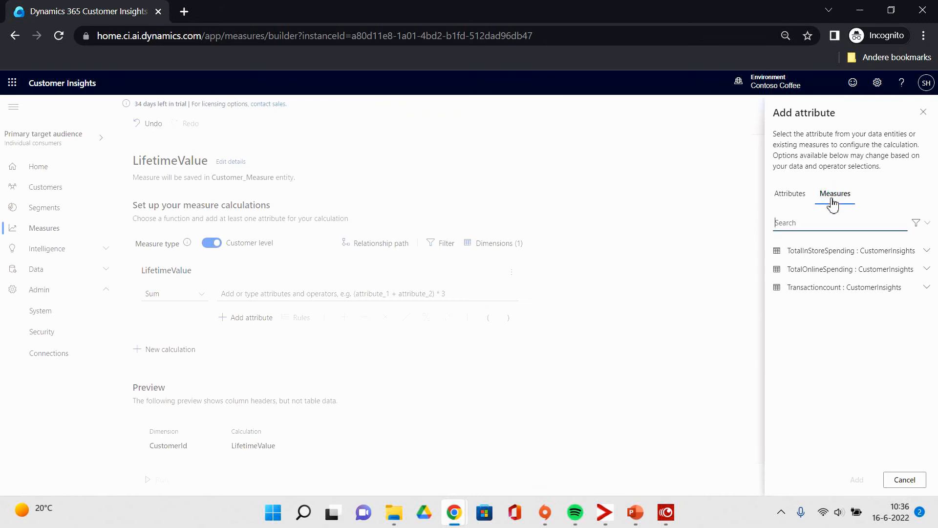
{"action": "left_click", "coordinate": [832, 252]}
{"action": "left_click", "coordinate": [825, 293]}
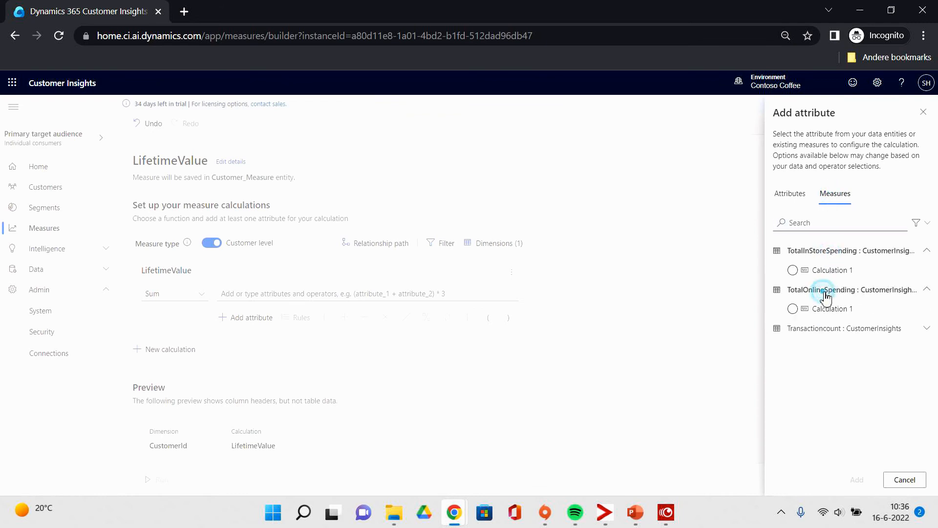
{"action": "left_click", "coordinate": [833, 276]}
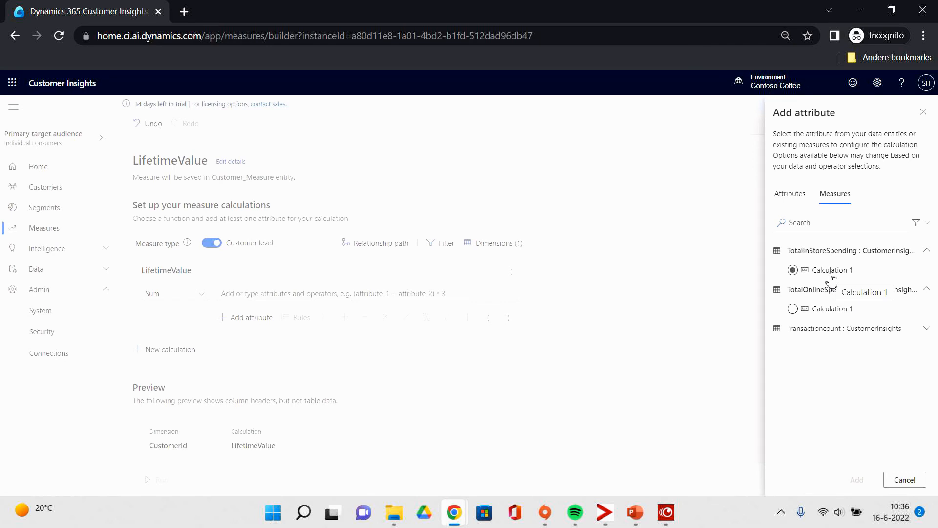
{"action": "left_click", "coordinate": [831, 278]}
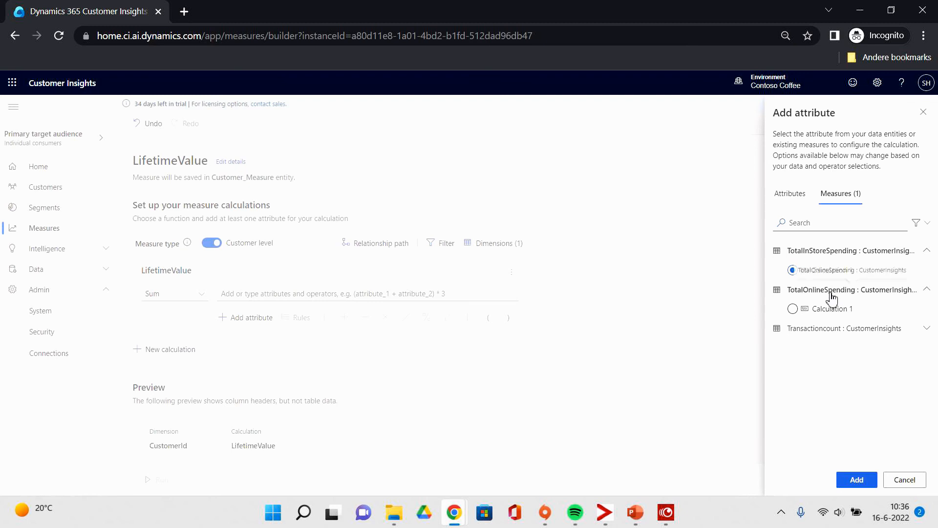
{"action": "left_click", "coordinate": [859, 481]}
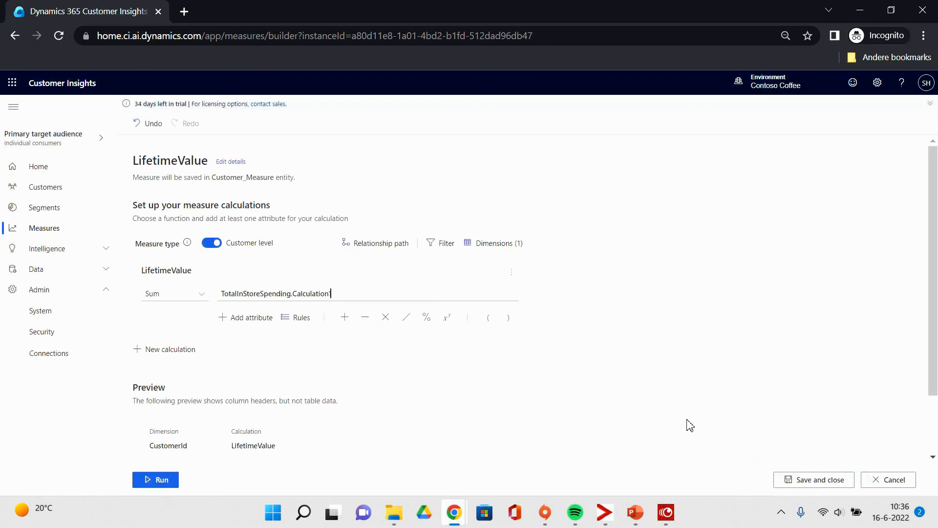
Append a plus operator and the TotalOnlineSpending measure's Calculation 1 to the LifetimeValue formula.
{"action": "left_click", "coordinate": [345, 317]}
{"action": "left_click", "coordinate": [258, 320]}
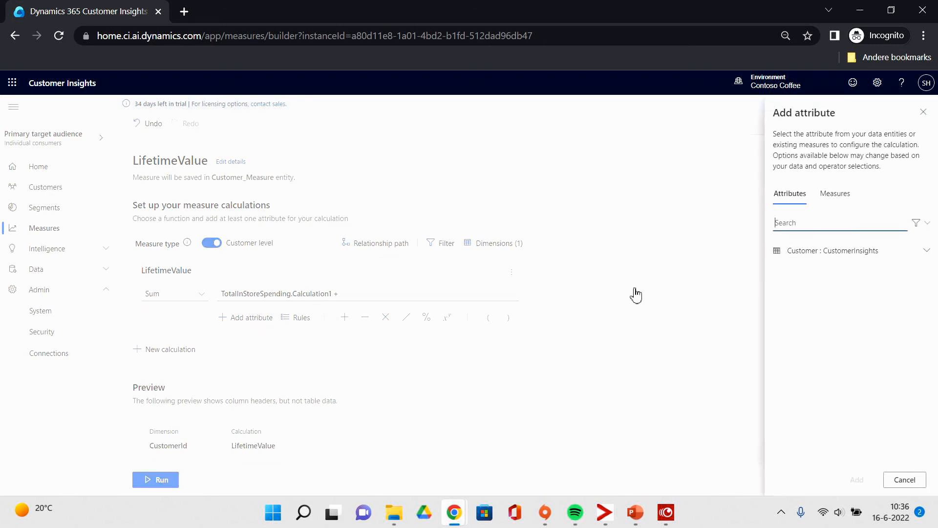
{"action": "left_click", "coordinate": [835, 193]}
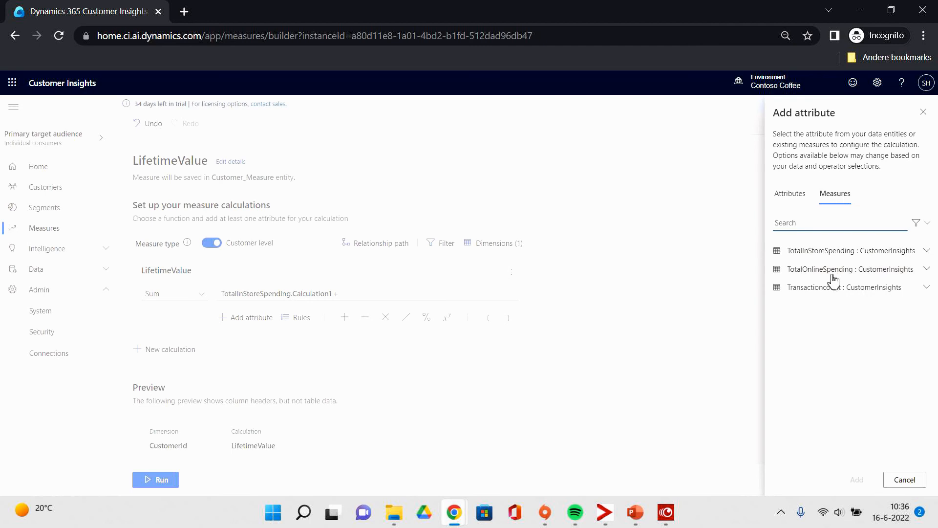
{"action": "left_click", "coordinate": [832, 270]}
{"action": "left_click", "coordinate": [792, 288]}
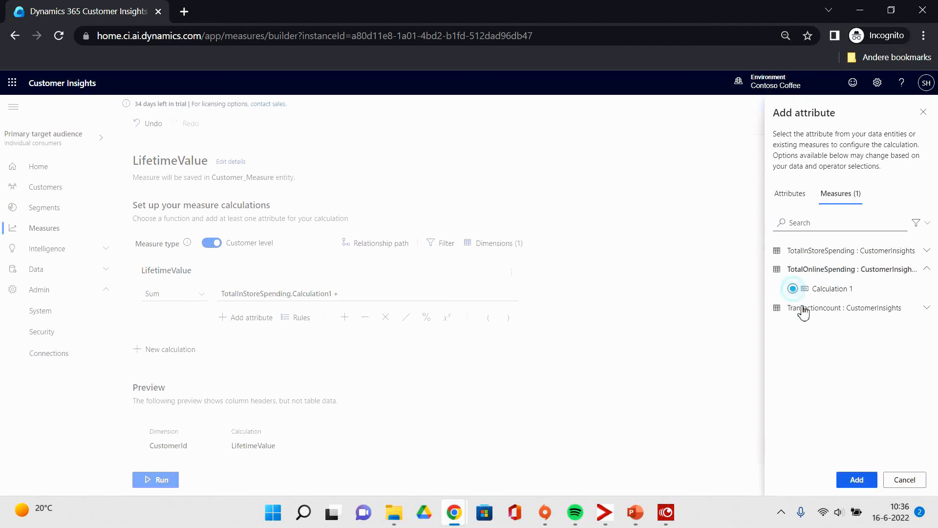
{"action": "left_click", "coordinate": [856, 480]}
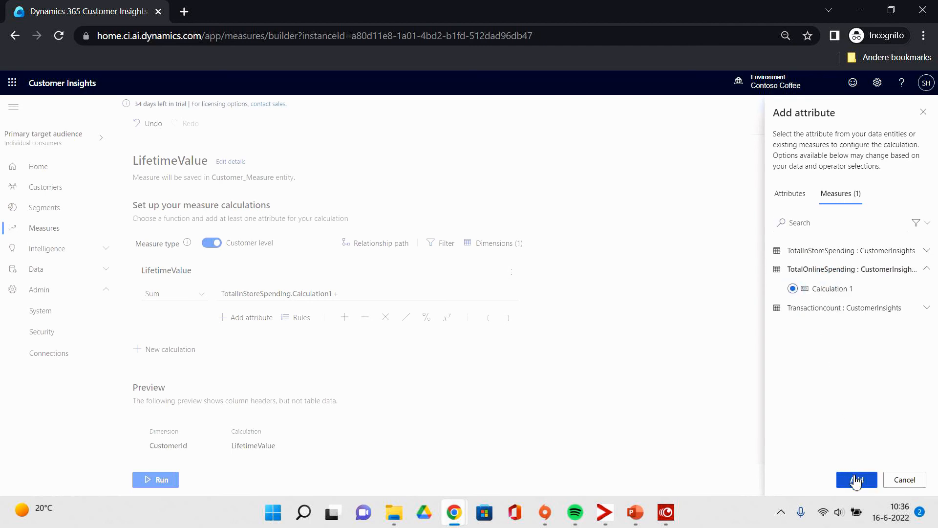
{"action": "left_click", "coordinate": [854, 482]}
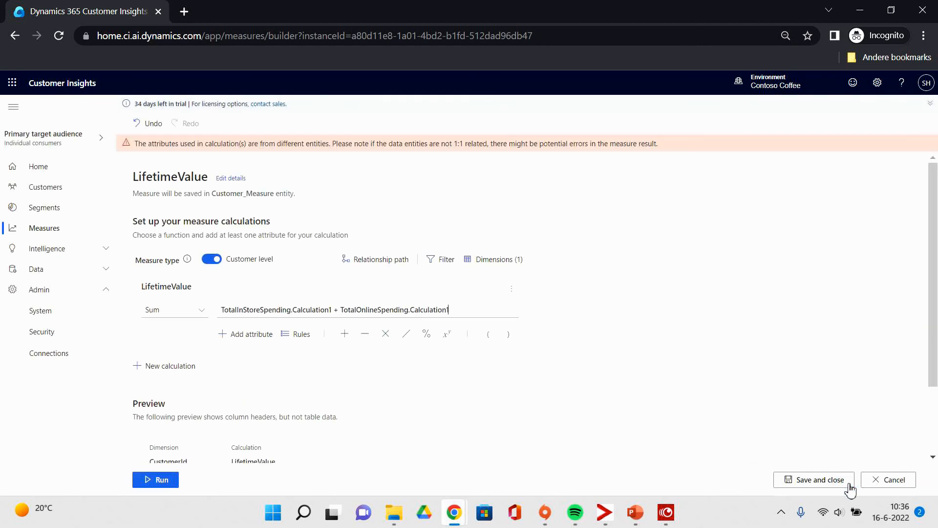
Open the measure's relationship path dialog and close it without changing the path.
{"action": "scroll", "coordinate": [621, 304], "scroll_direction": "down", "scroll_amount": 2}
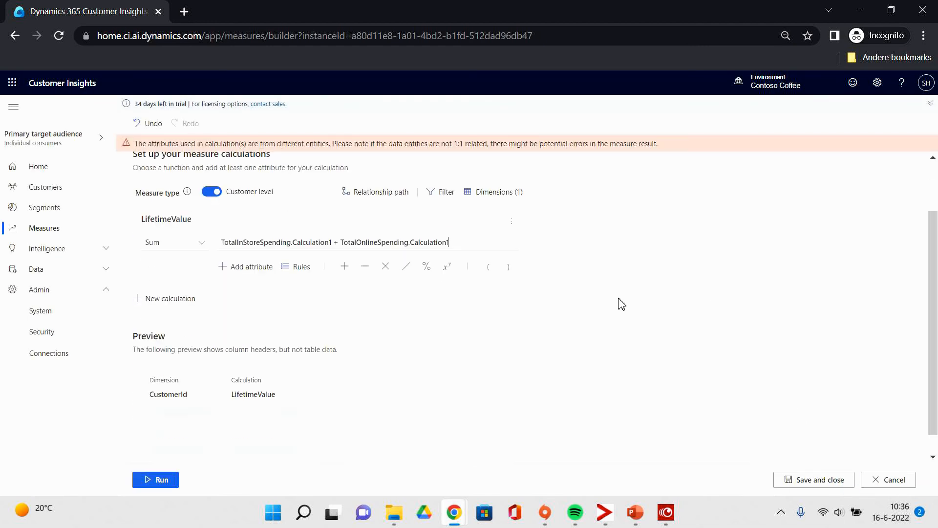
{"action": "left_click", "coordinate": [385, 193]}
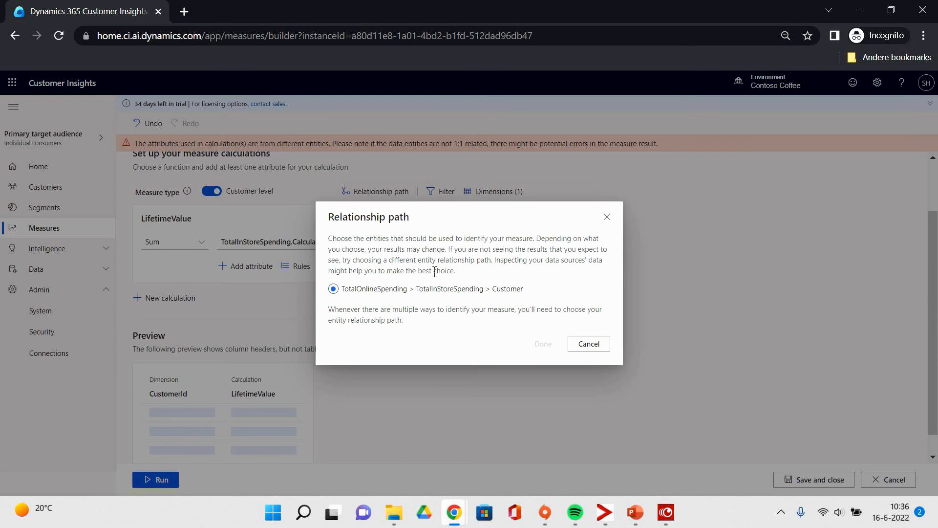
{"action": "left_click", "coordinate": [588, 343]}
{"action": "scroll", "coordinate": [555, 278], "scroll_direction": "up", "scroll_amount": 2}
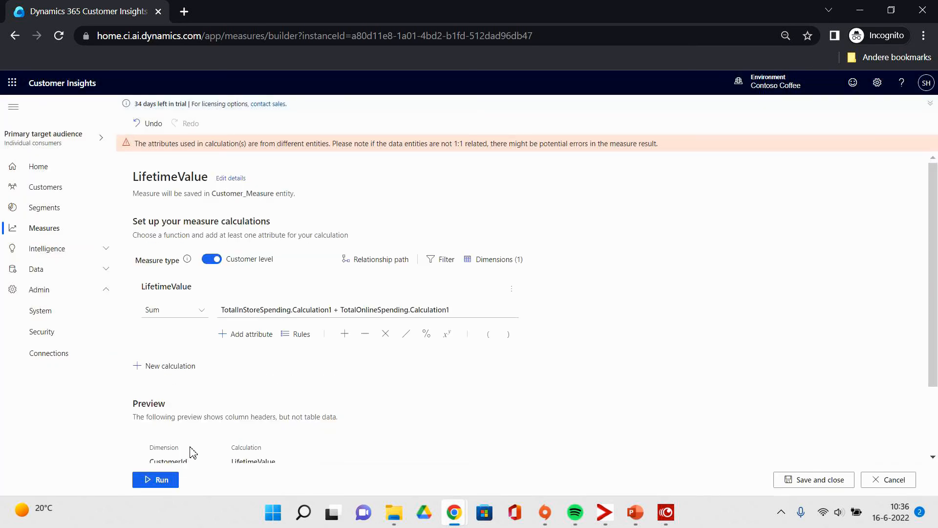
Run the LifetimeValue measure and the Average Review Rating measure.
{"action": "left_click", "coordinate": [171, 482]}
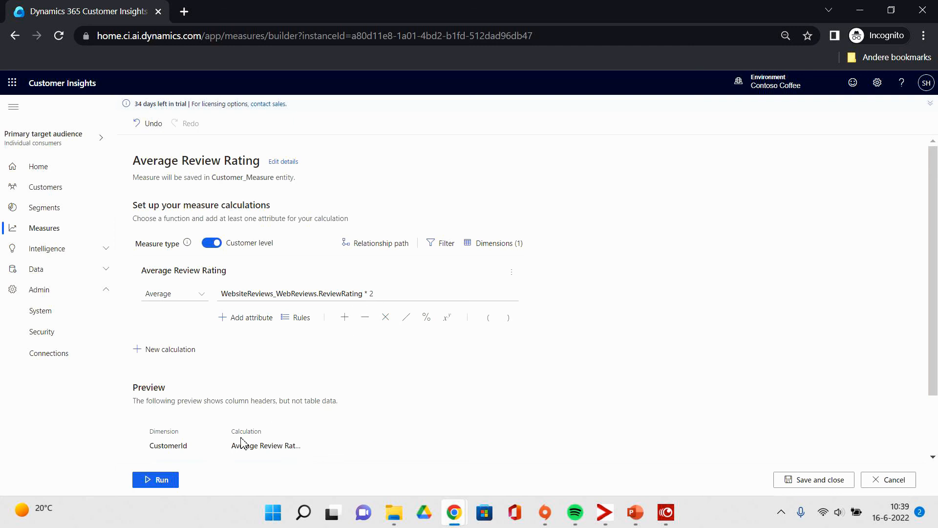
{"action": "left_click", "coordinate": [172, 483]}
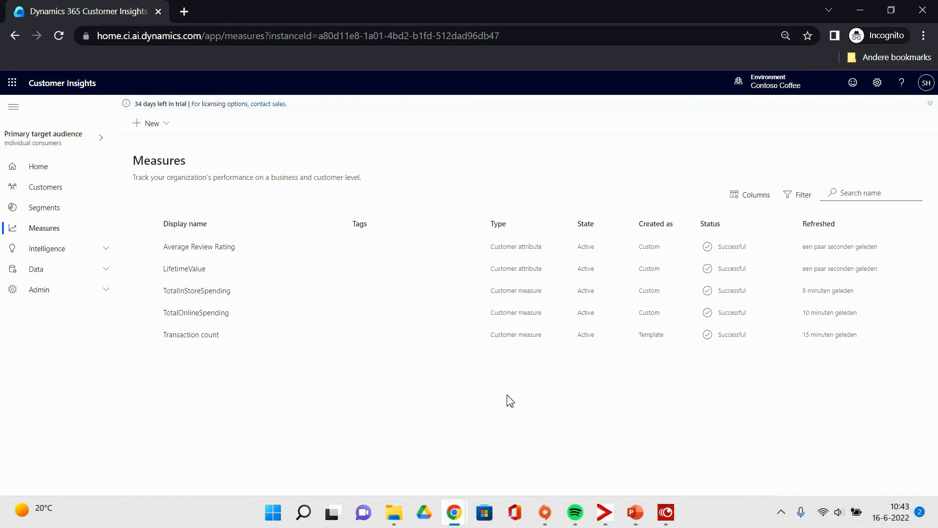
Open the first customer's profile in Customers to view the new measure values.
{"action": "left_click", "coordinate": [61, 188]}
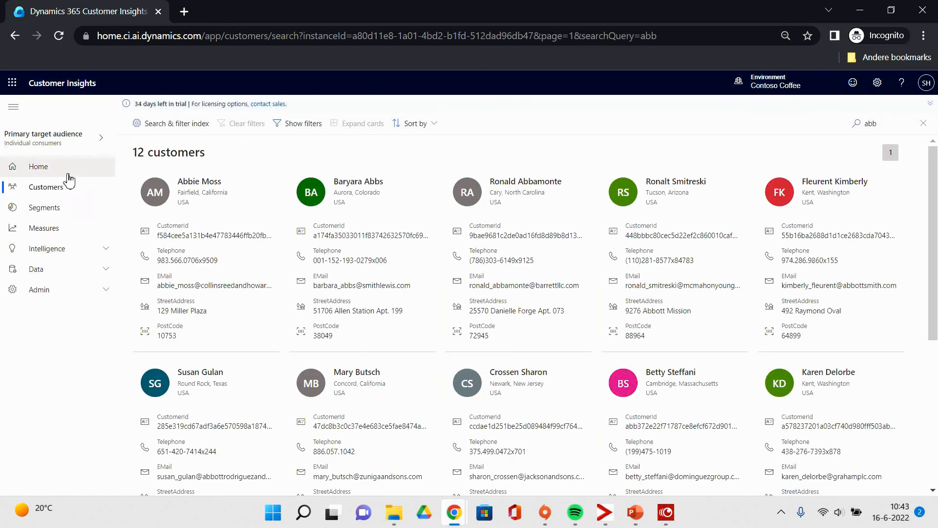
{"action": "left_click", "coordinate": [201, 222]}
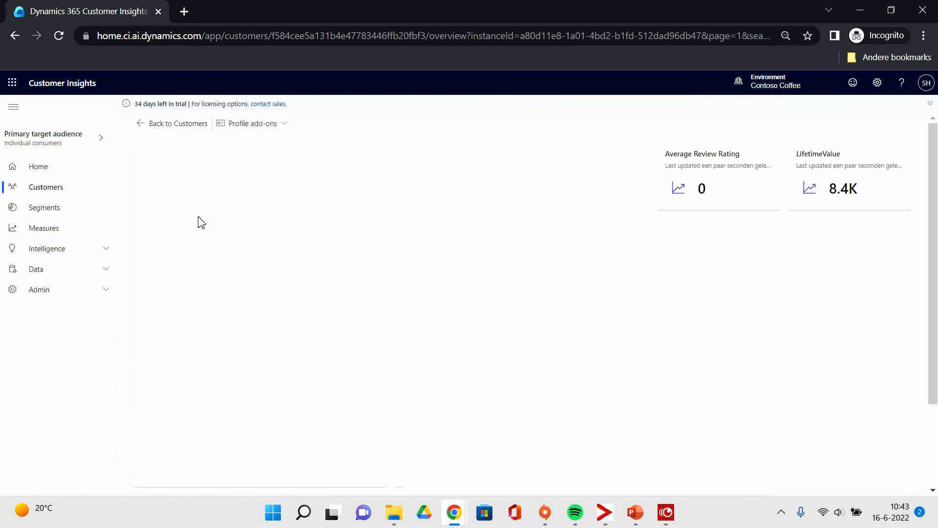